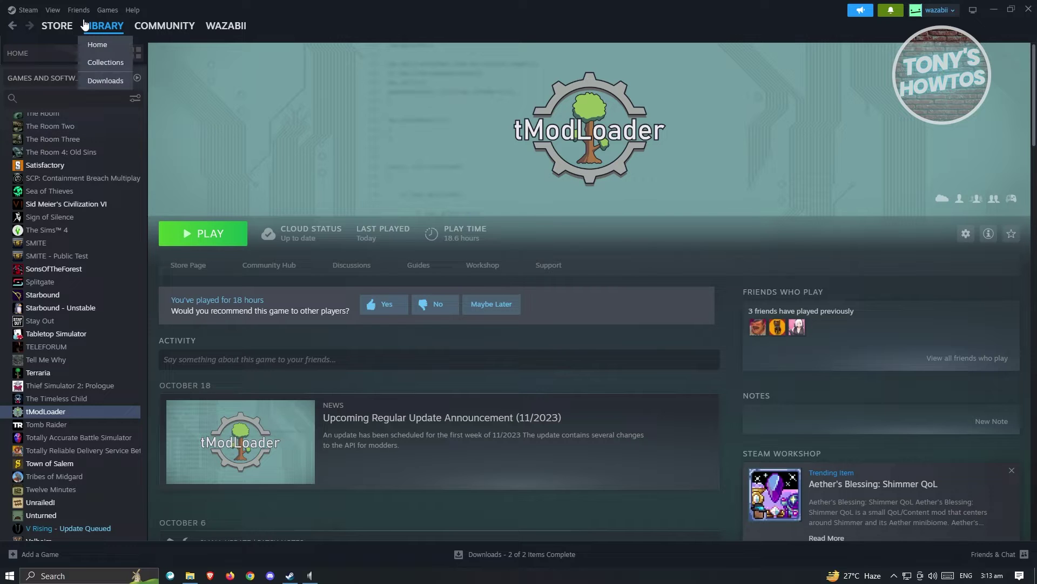
- Search the Steam store for 'tmod' and open the tModLoader page, confirming it's already owned
click(57, 26)
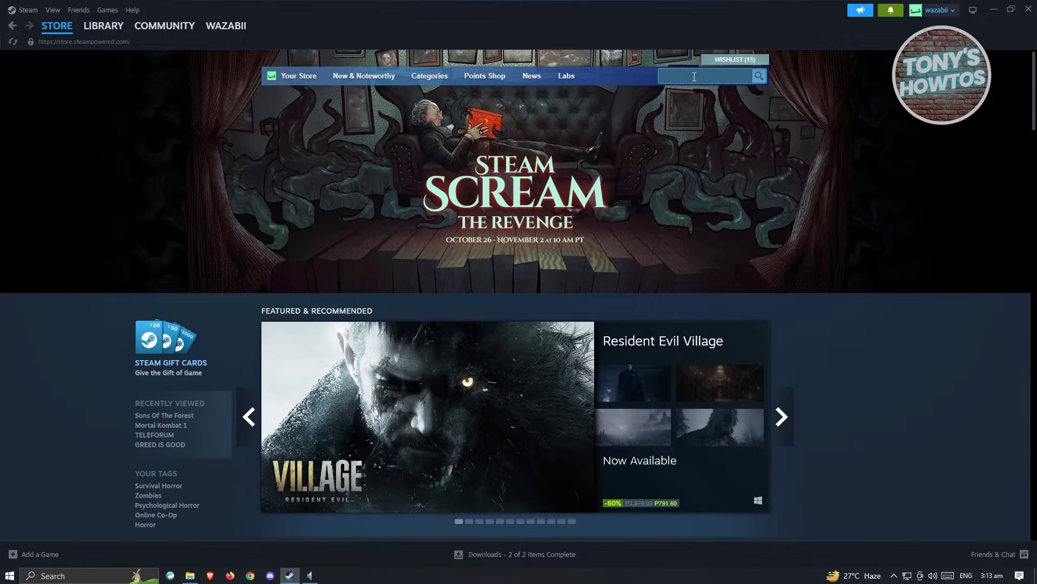
text(tmod)
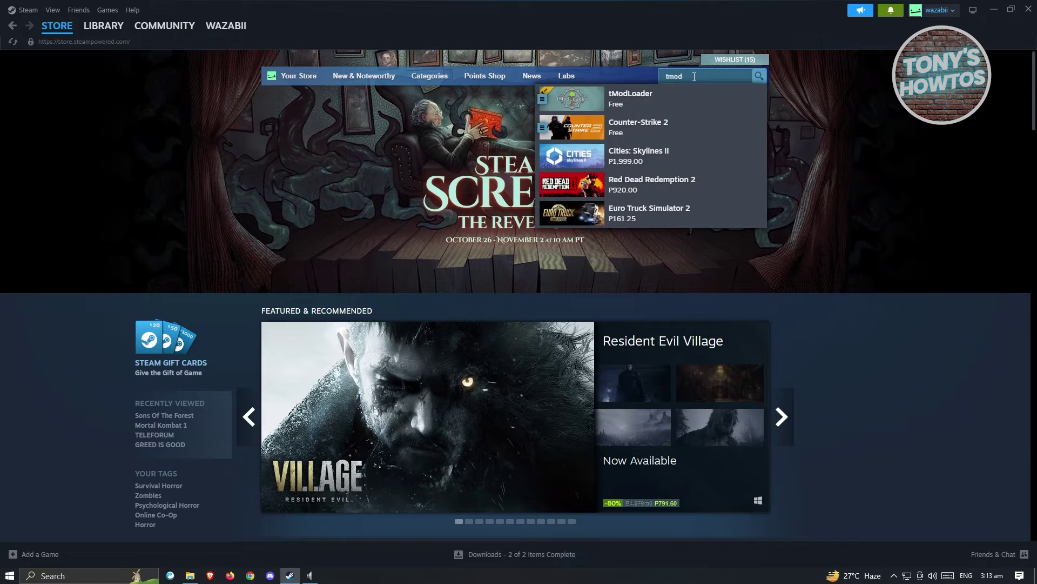
click(651, 110)
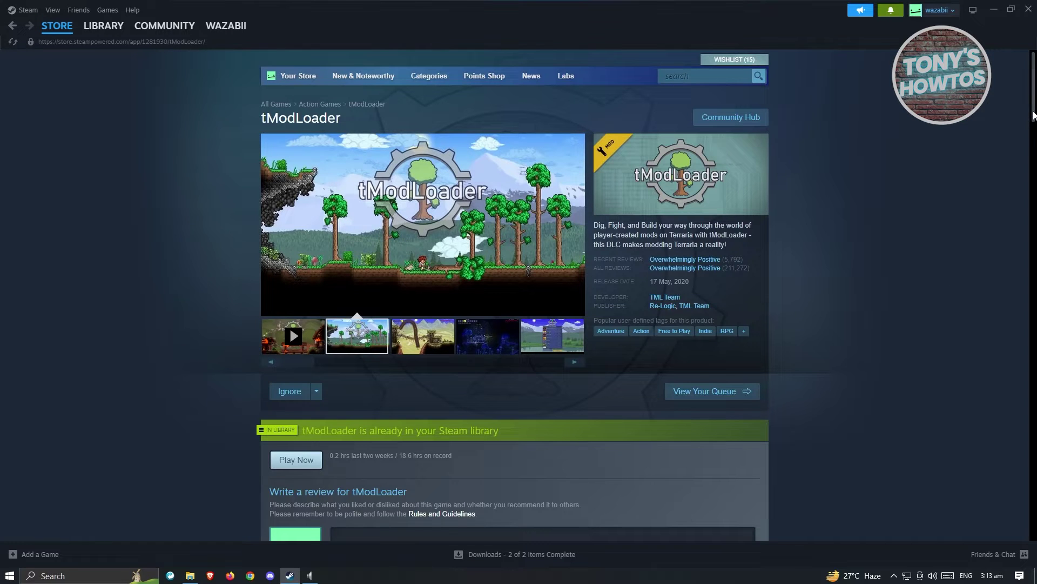
mouse_move(1033, 114)
mouse_down()
mouse_move(1032, 126)
mouse_move(1032, 114)
mouse_up()
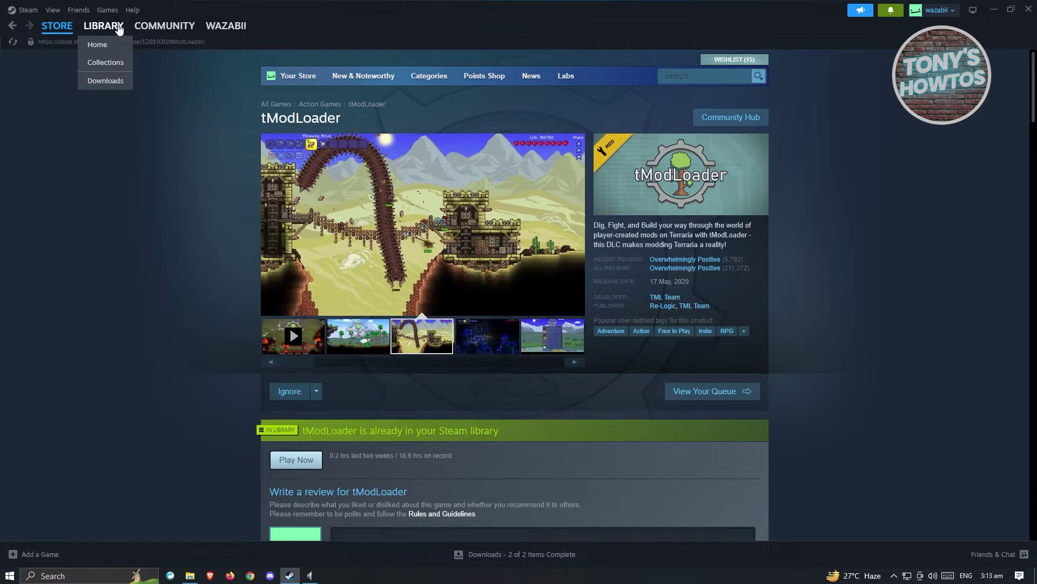
- Start tModLoader from the Steam library with PLAY and go to its Workshop Hub
click(103, 25)
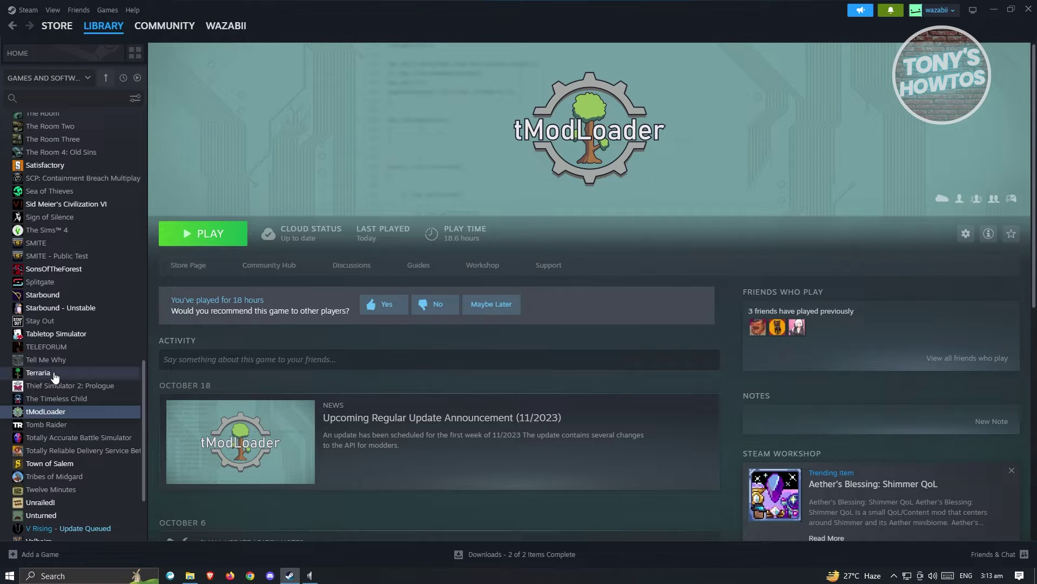
click(238, 240)
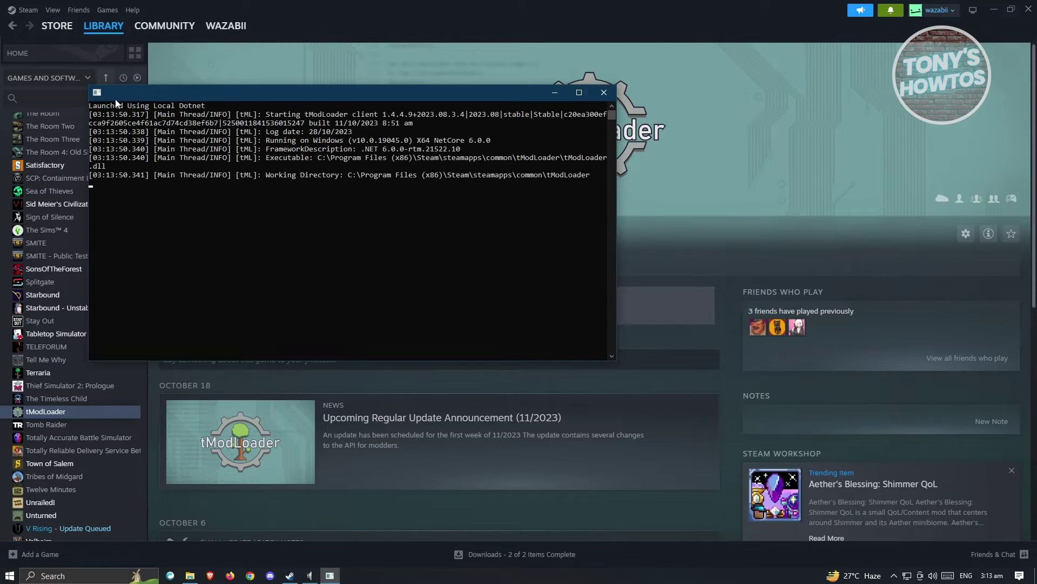
click(207, 227)
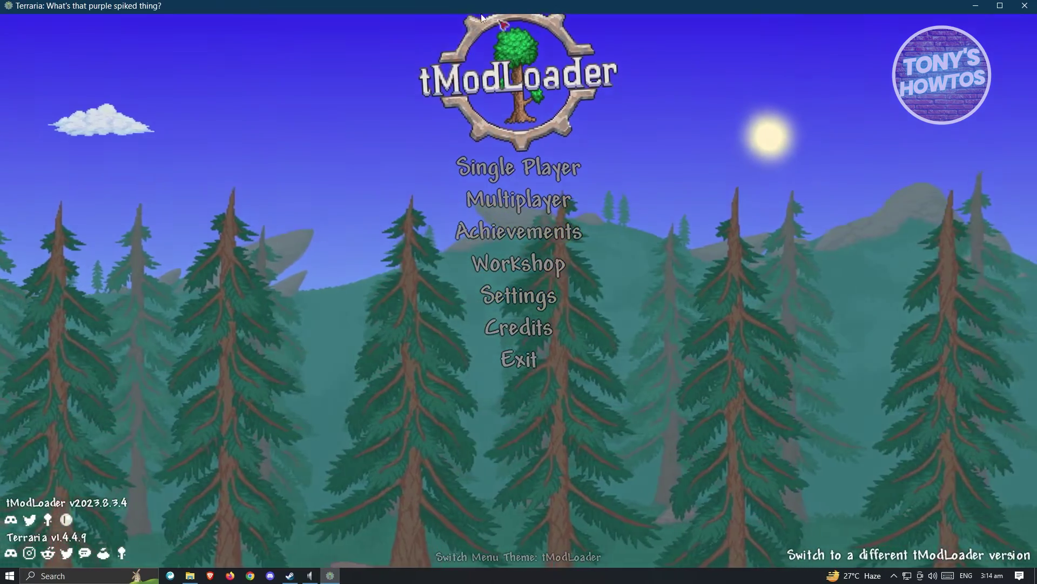
click(514, 265)
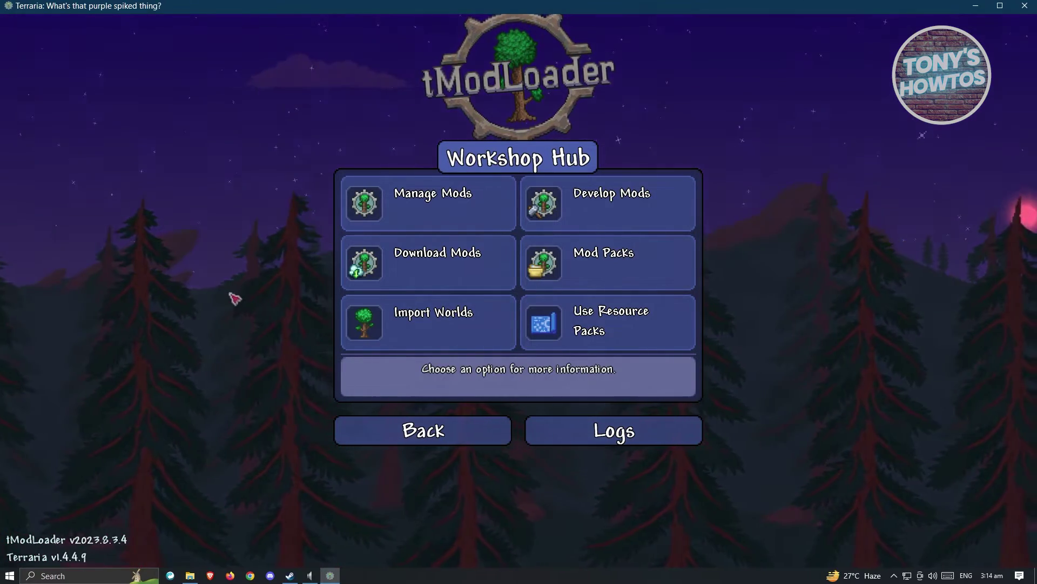
- Search Download Mods for 'calami', download Calamity Mod and Calamity Mod Music, then go back
click(413, 273)
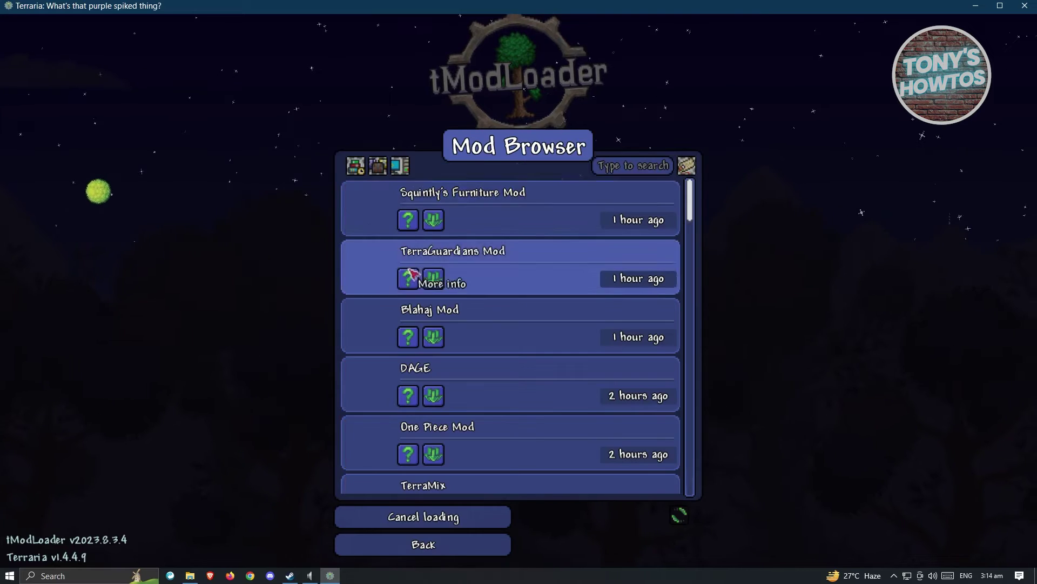
click(641, 171)
text(cala)
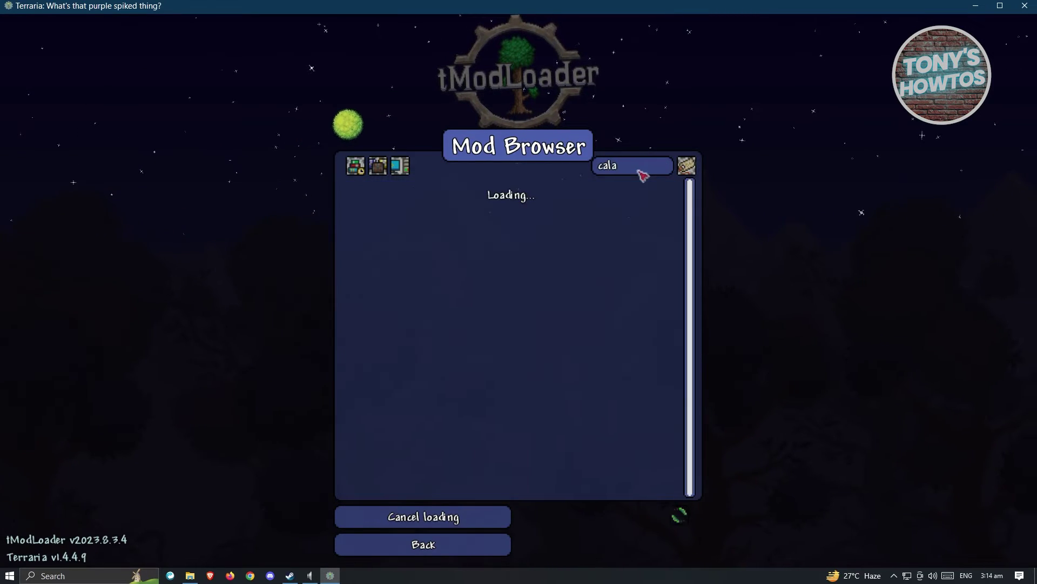
text(mi)
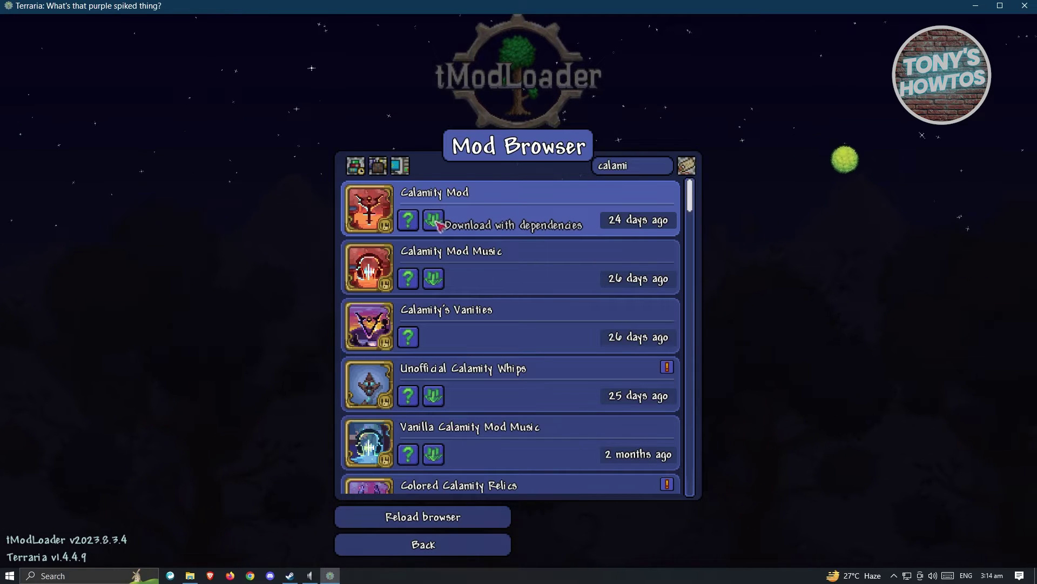
click(433, 221)
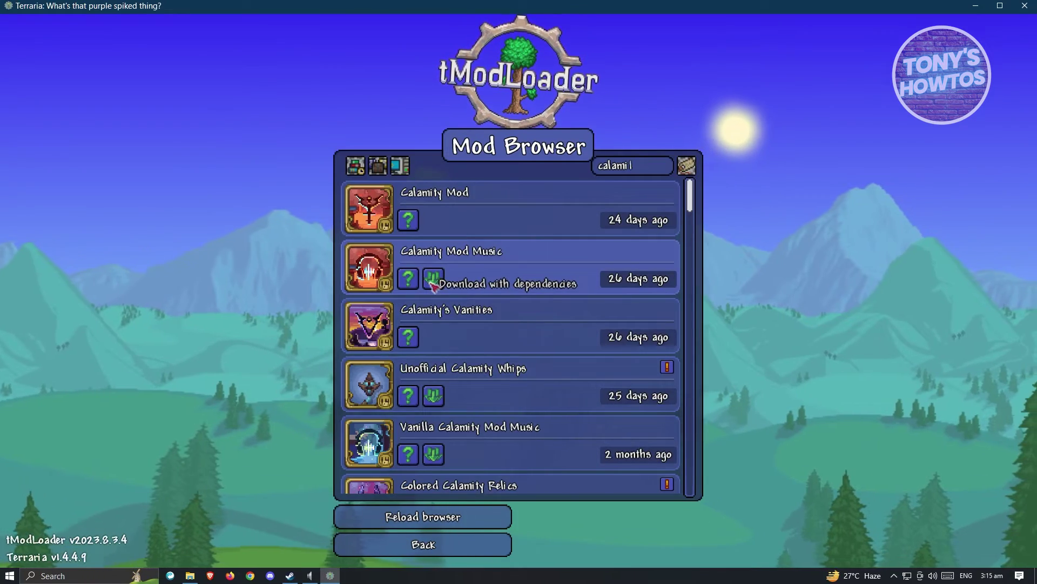
click(433, 277)
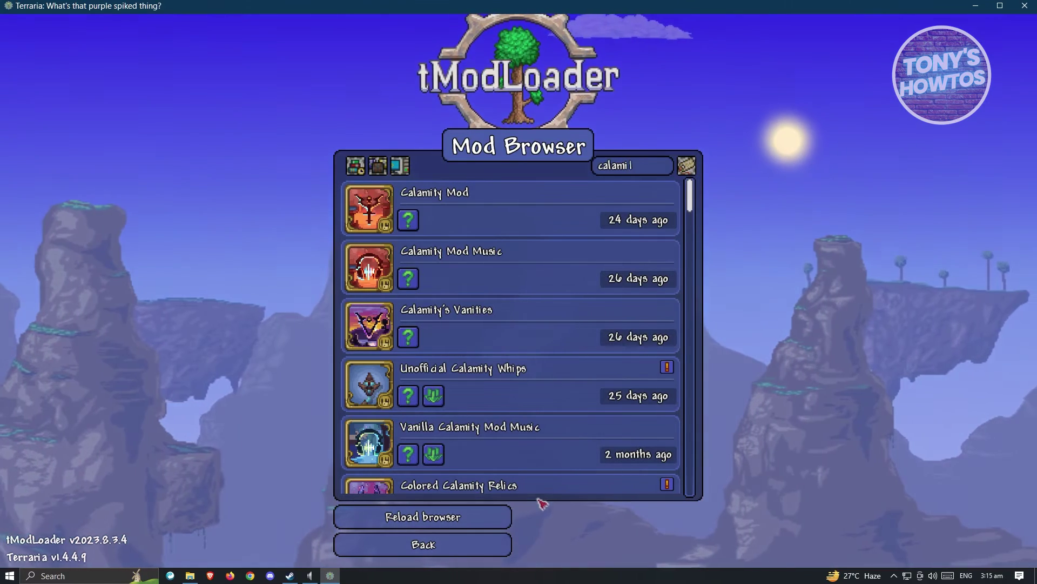
click(463, 546)
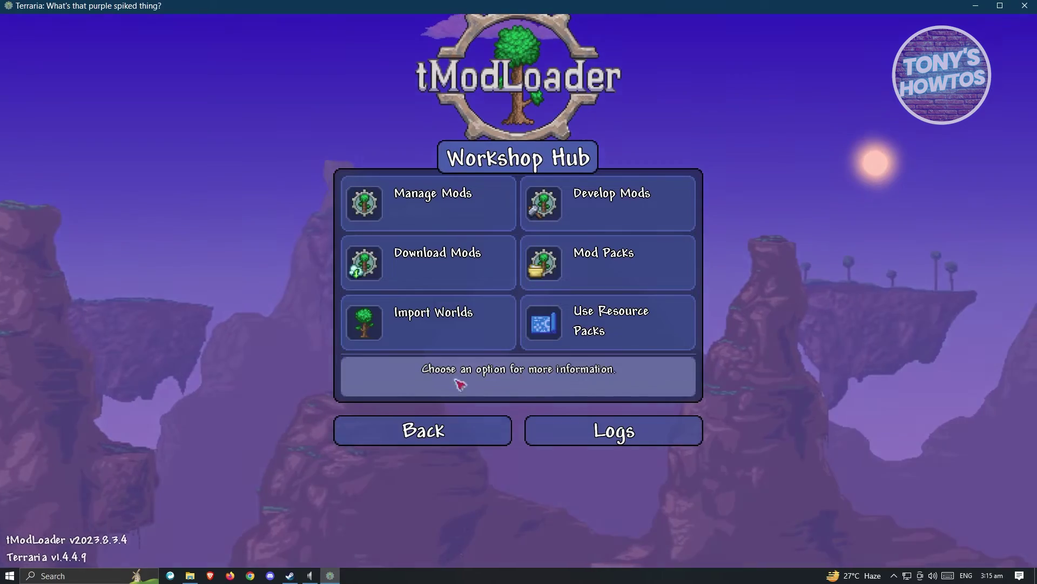
- Check both Calamity mods in the Mods List, return to the main menu, and close the game
click(431, 203)
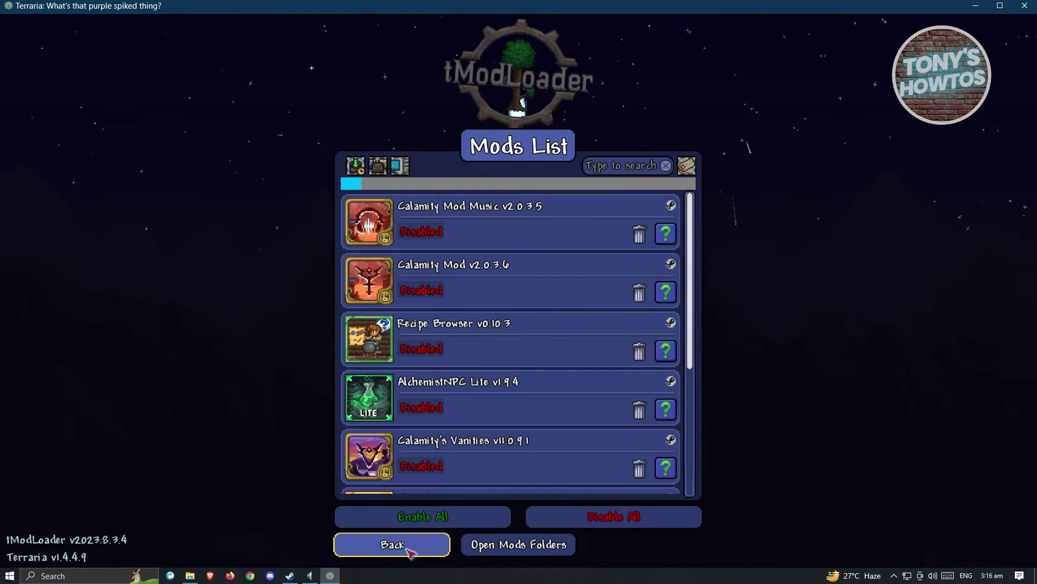
click(411, 552)
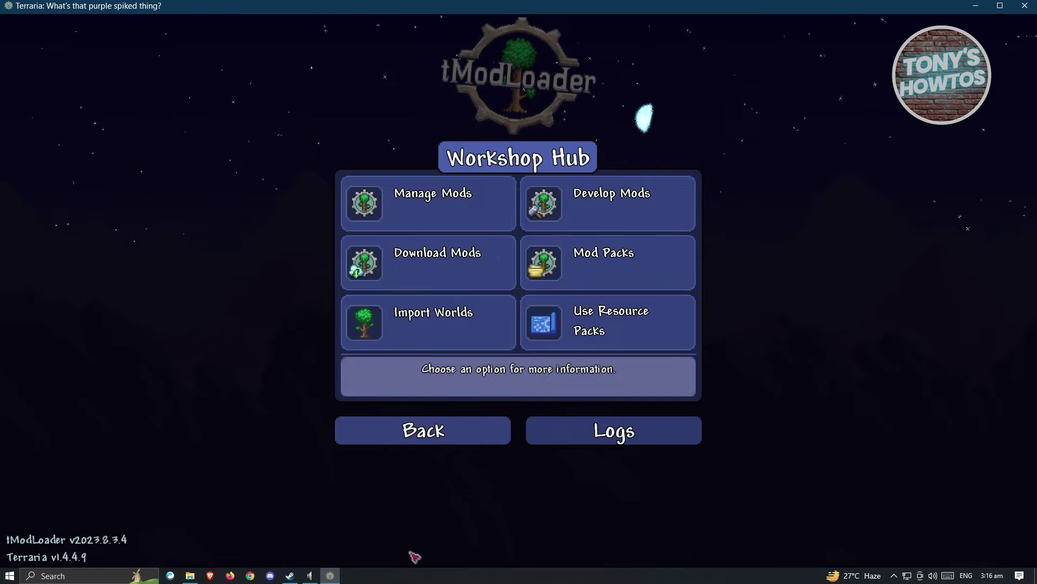
click(454, 432)
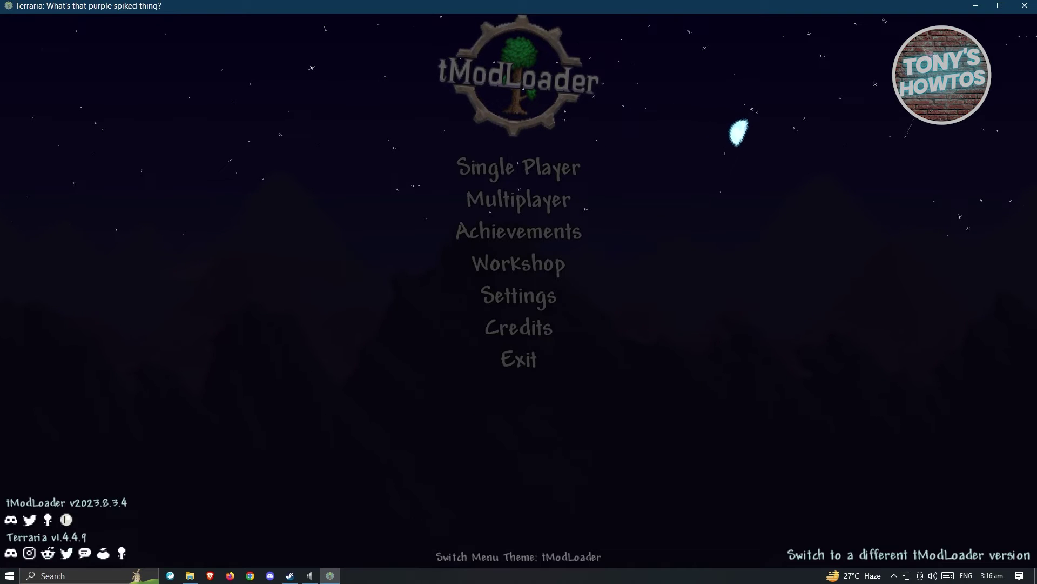
click(1025, 6)
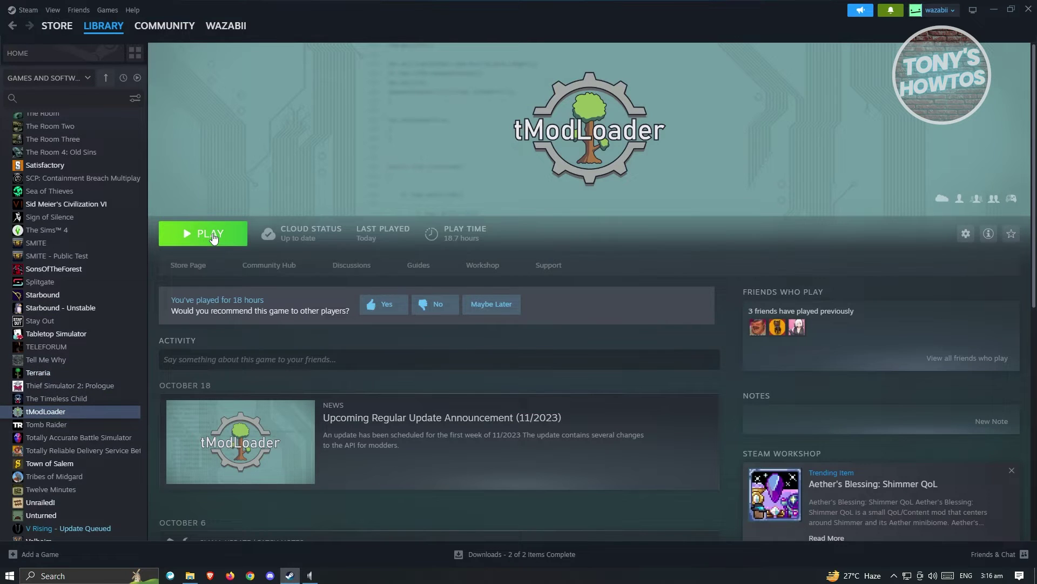
- Relaunch tModLoader from the Steam library with PLAY
click(212, 236)
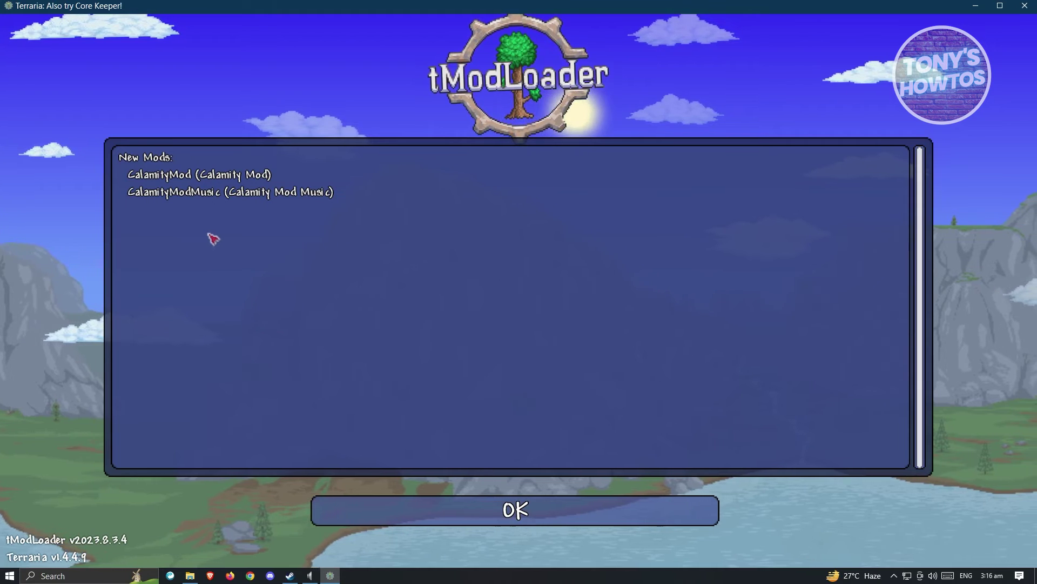
- Dismiss the New Mods notice, enable Calamity Mod Music and Calamity Mod in Manage Mods, and reload
click(622, 512)
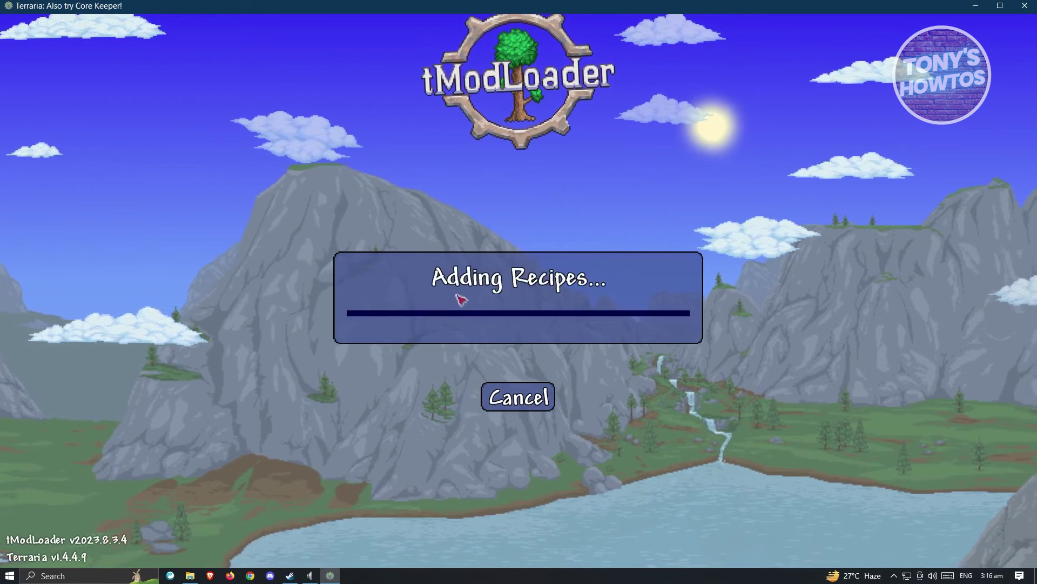
click(478, 265)
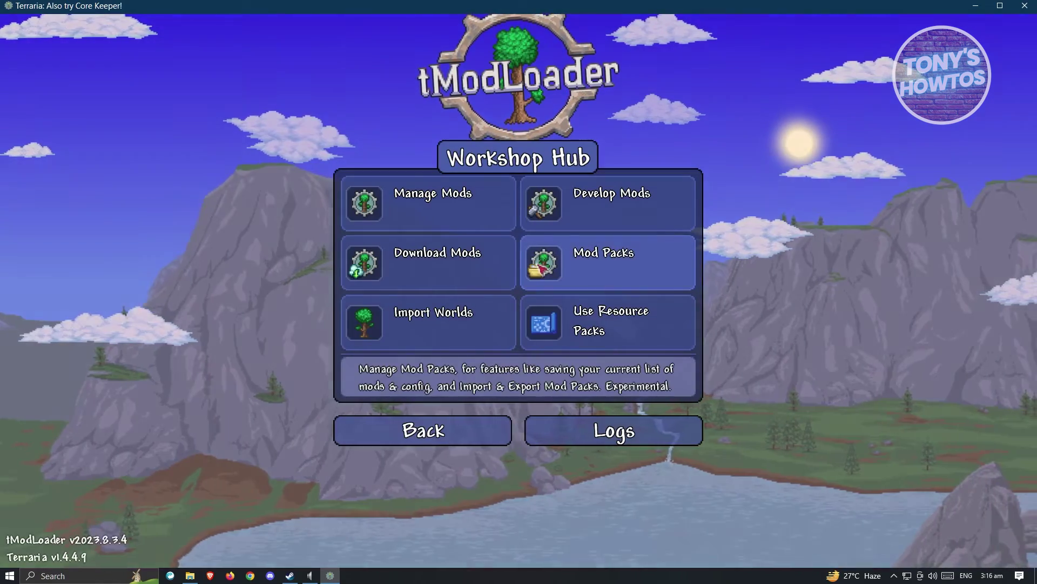
click(435, 214)
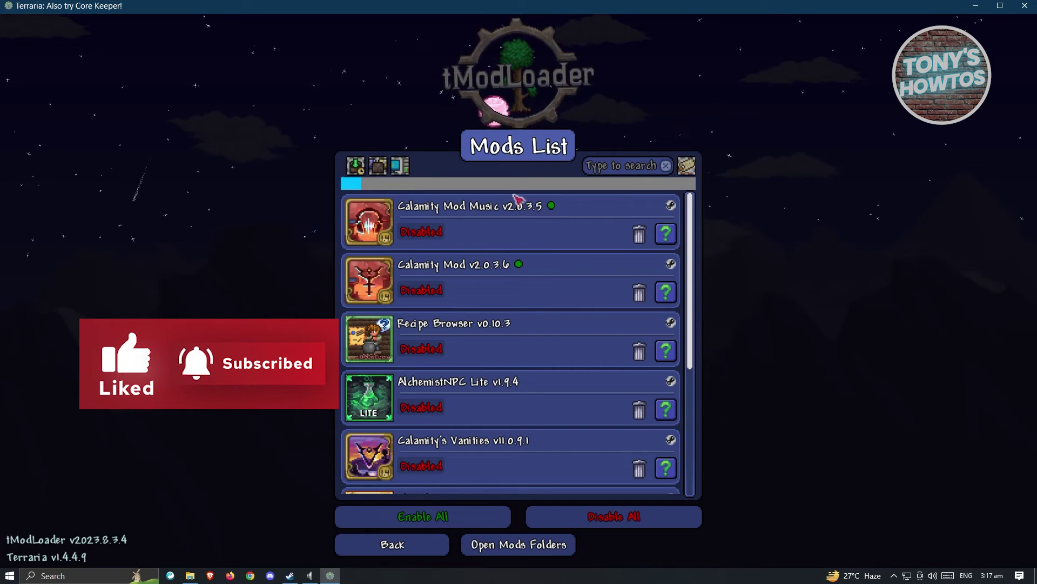
click(513, 225)
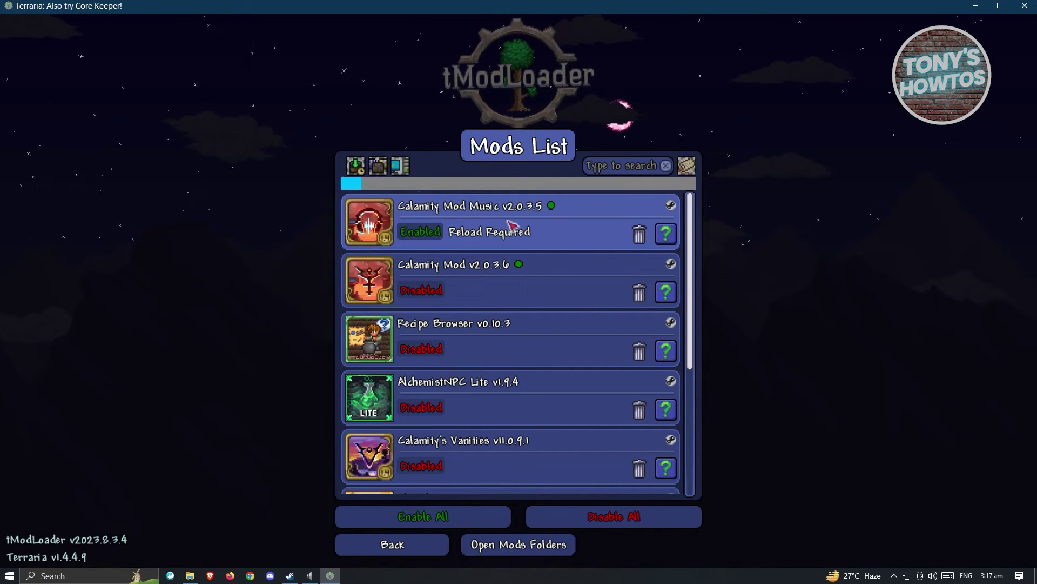
click(504, 281)
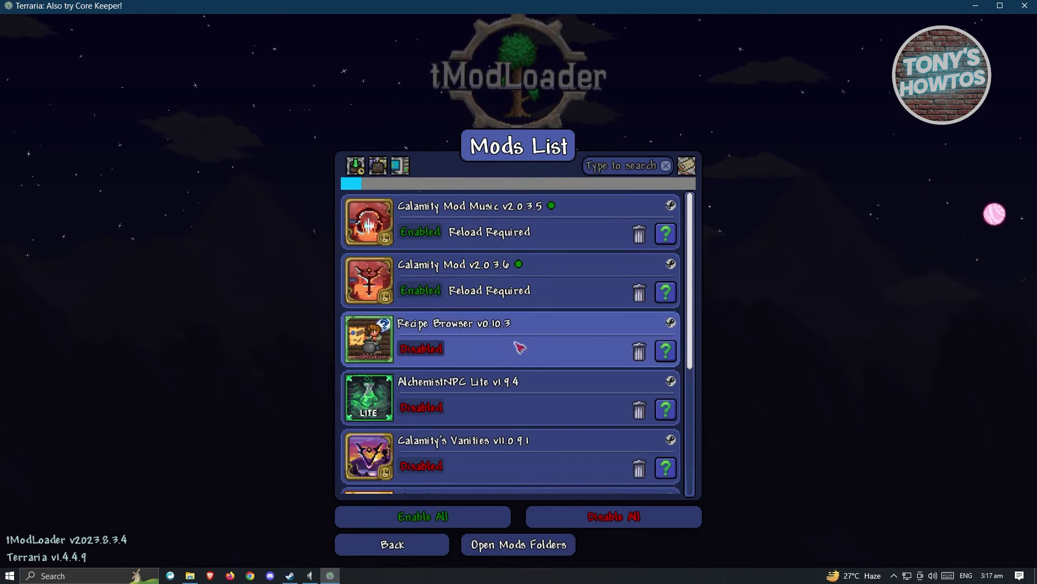
click(404, 551)
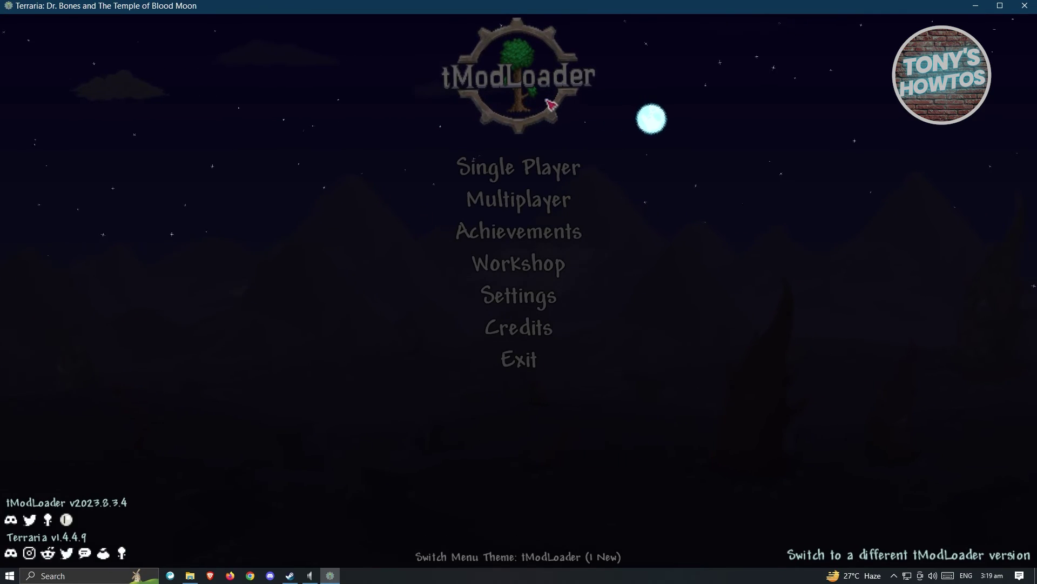
- Verify both Calamity mods show Enabled in the Mods List, then open the Single Player character screen
click(529, 272)
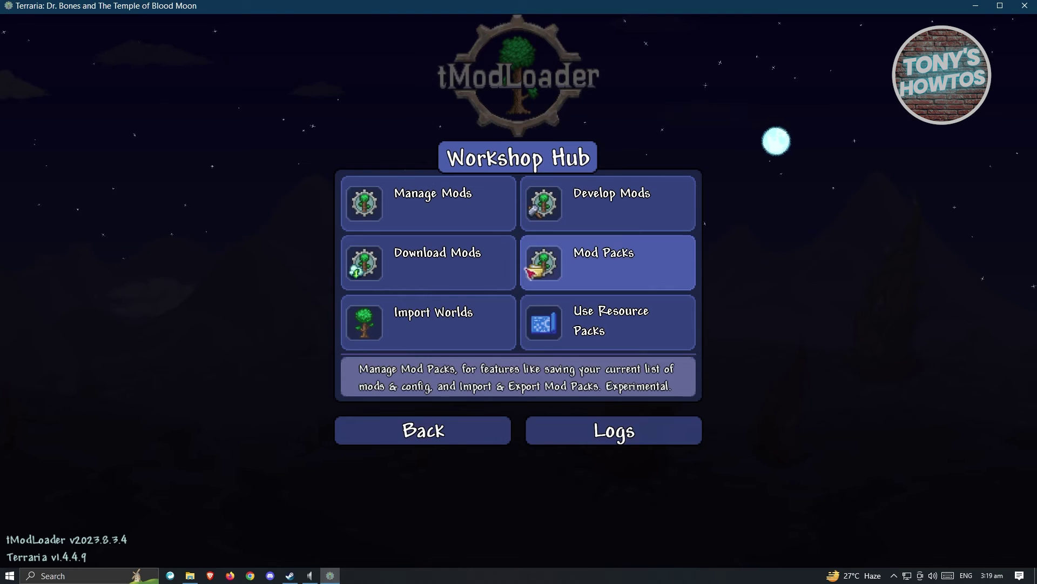
click(475, 226)
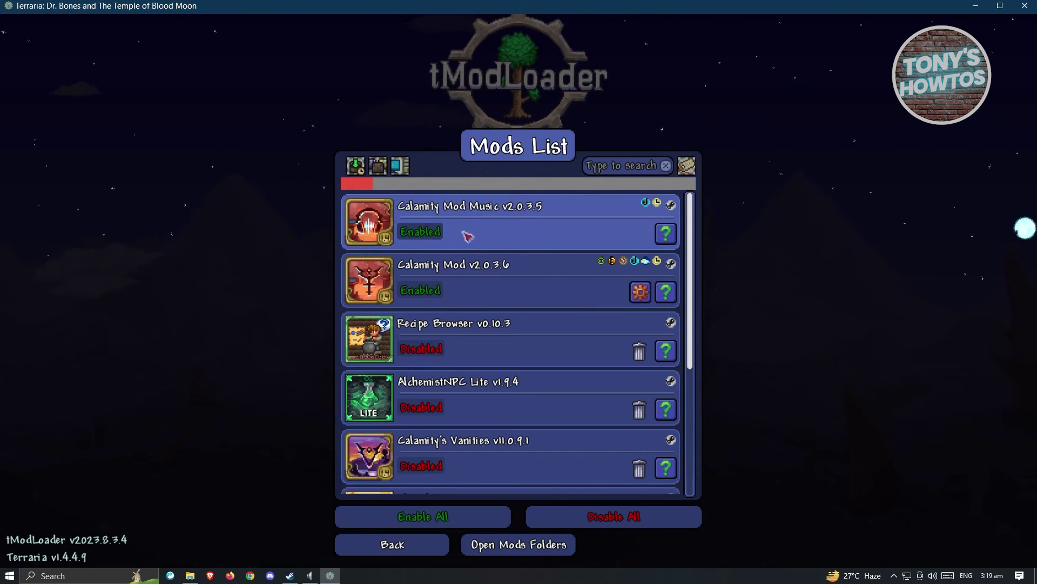
click(421, 546)
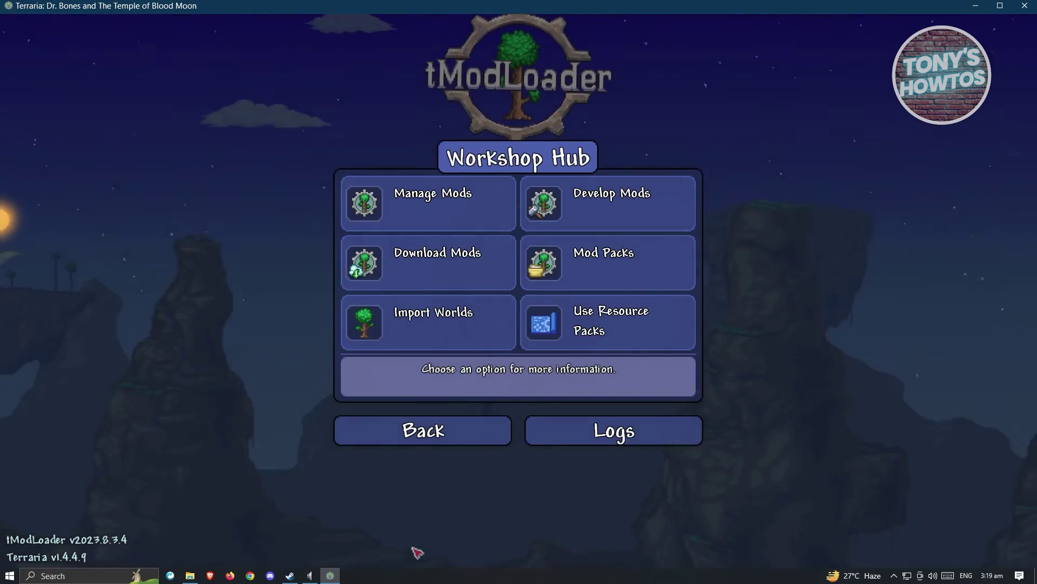
click(449, 438)
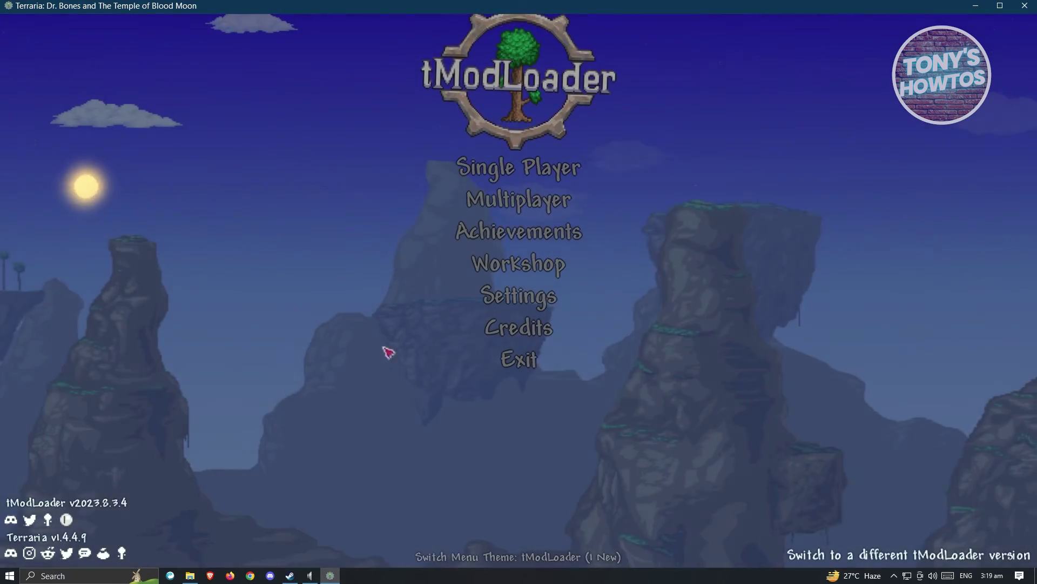
click(534, 172)
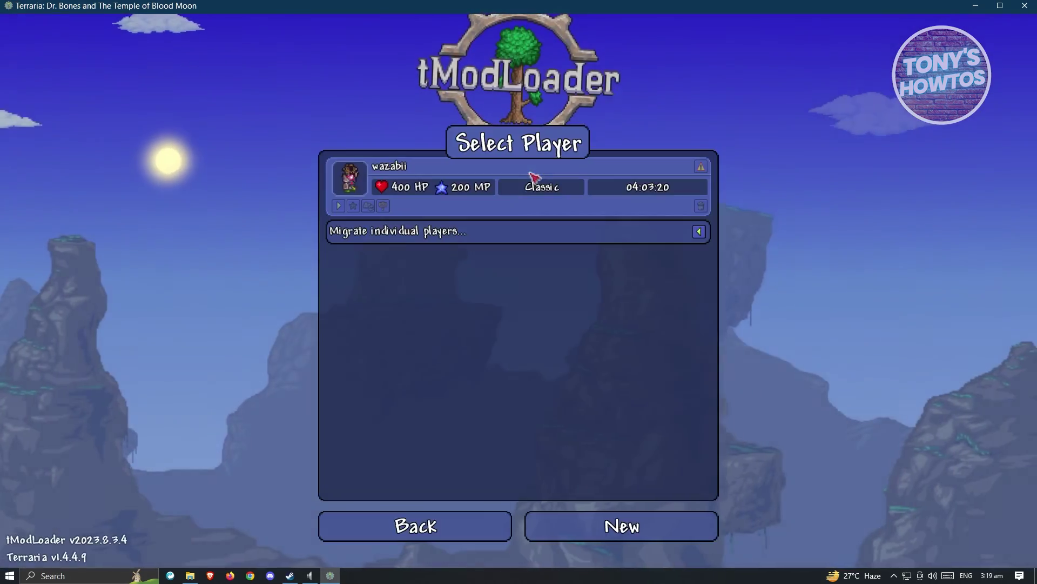